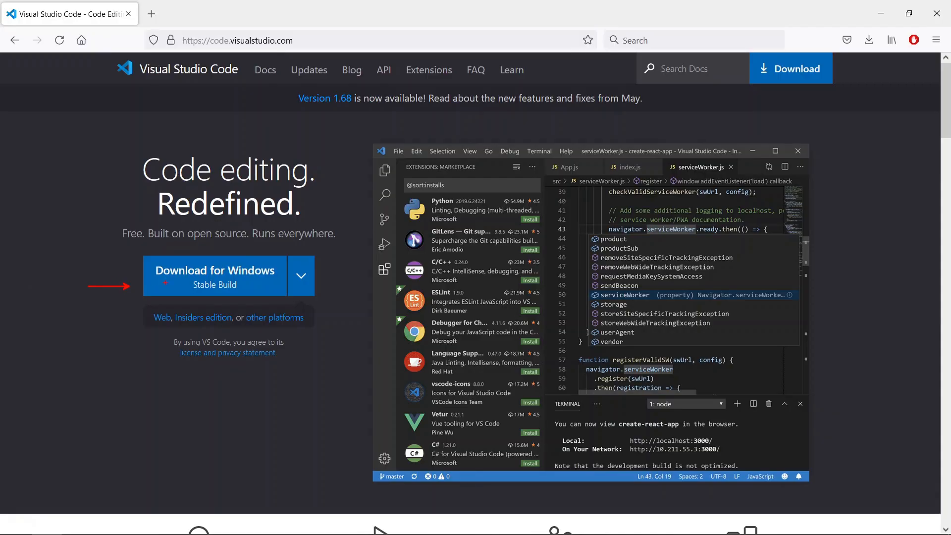
Step: Examine the Windows download options on the Visual Studio Code site, comparing the User Installer with the System Installer
scroll(116, 257, down, 8)
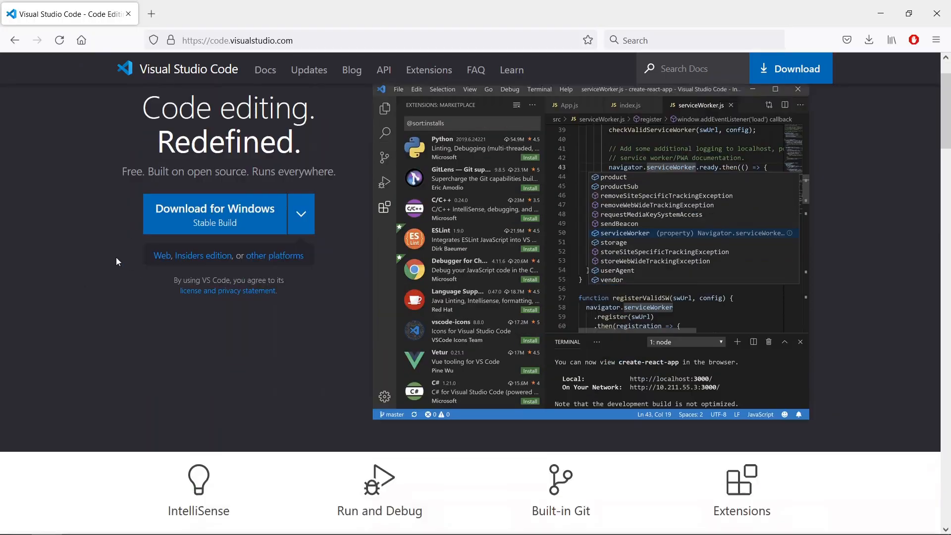
scroll(118, 262, down, 15)
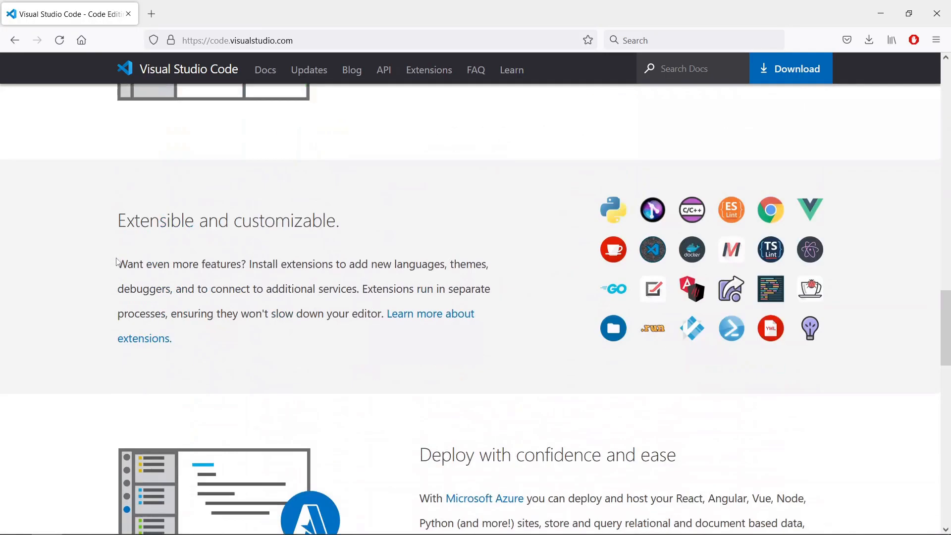
scroll(119, 264, down, 5)
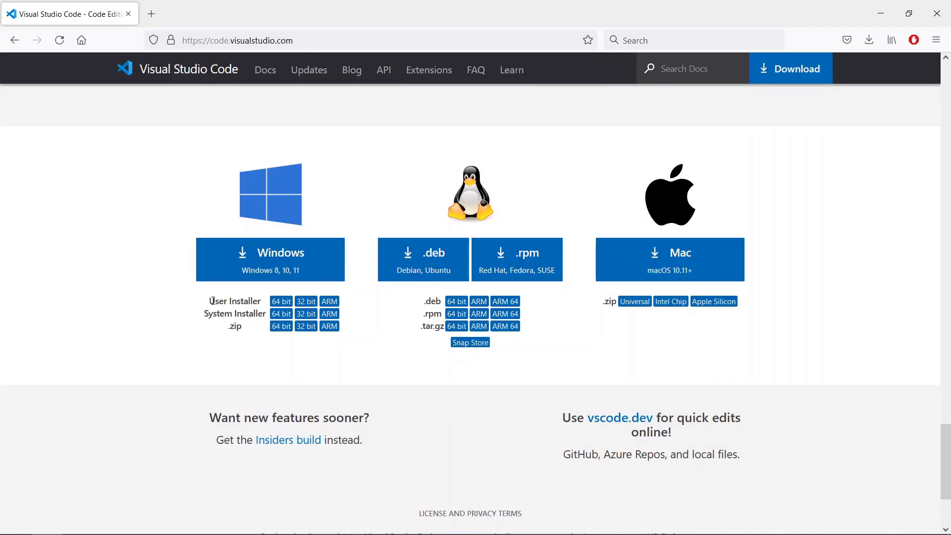
drag(209, 301, 257, 301)
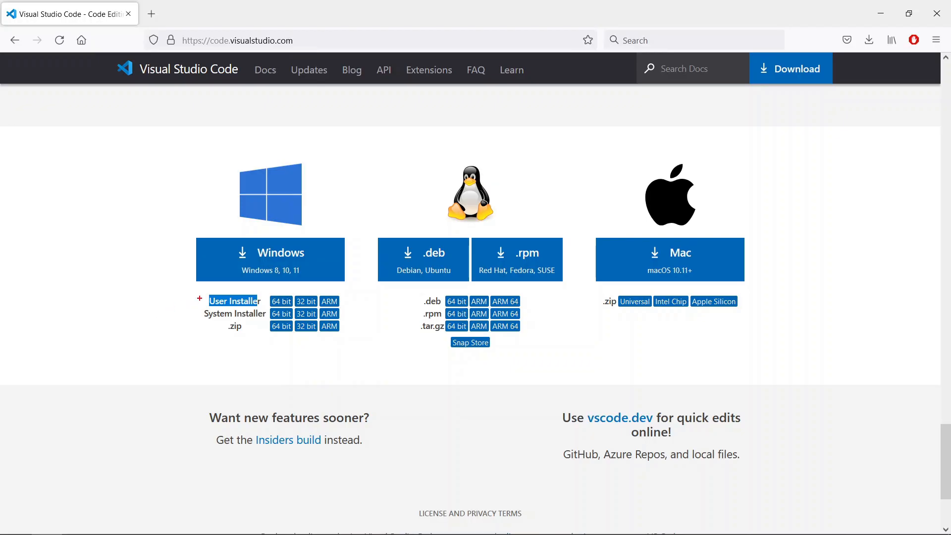
drag(200, 299, 167, 298)
drag(196, 315, 173, 315)
key(Escape)
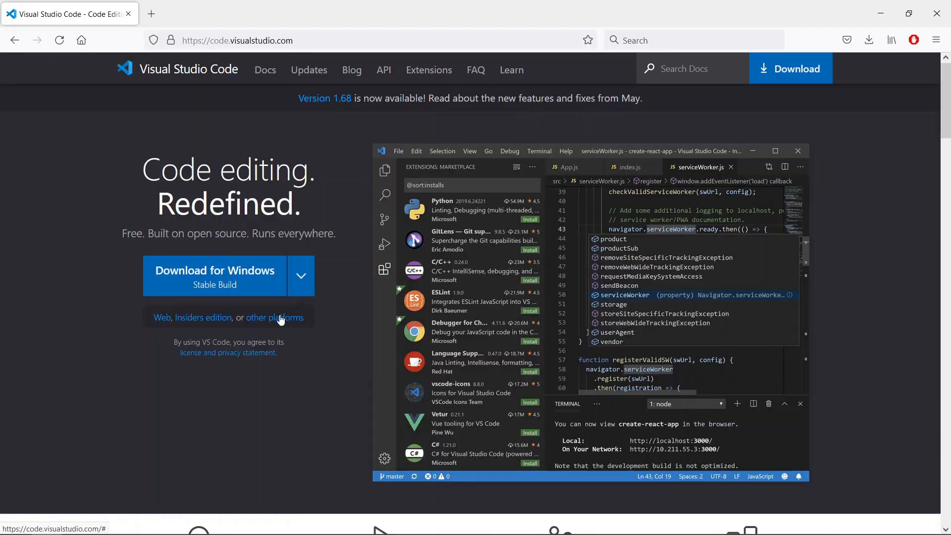
Step: Download the 64-bit Windows System Installer and show VSCodeSetup-x64-1.68.1.exe in its folder
click(281, 319)
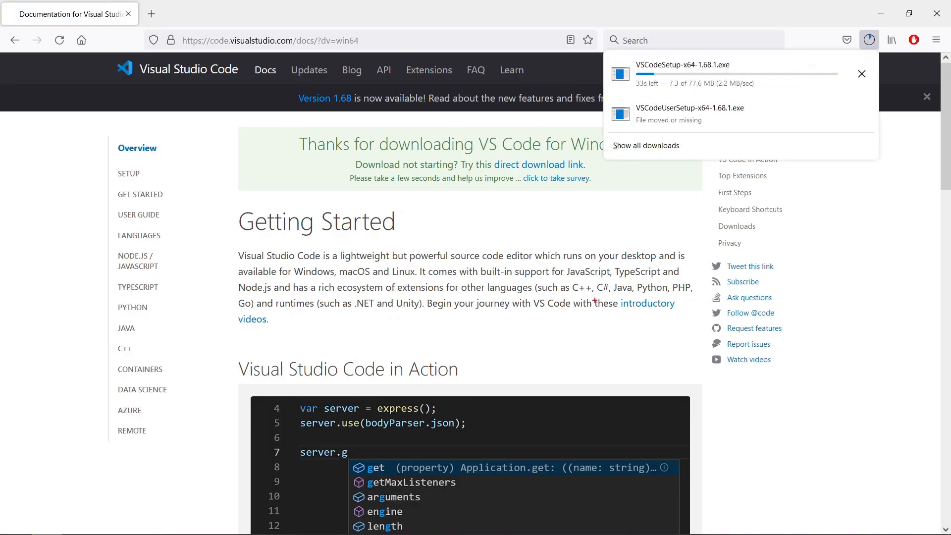
drag(751, 65, 730, 51)
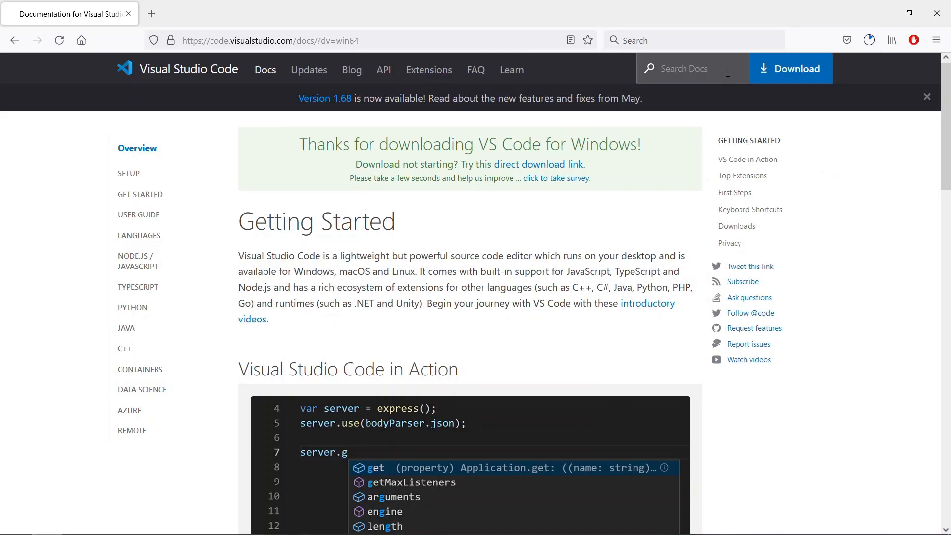
click(869, 40)
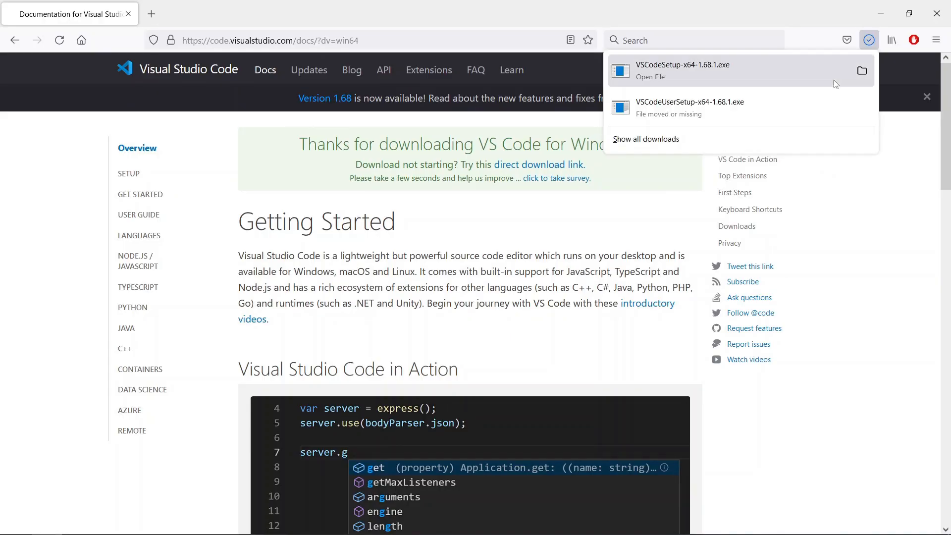
right_click(692, 73)
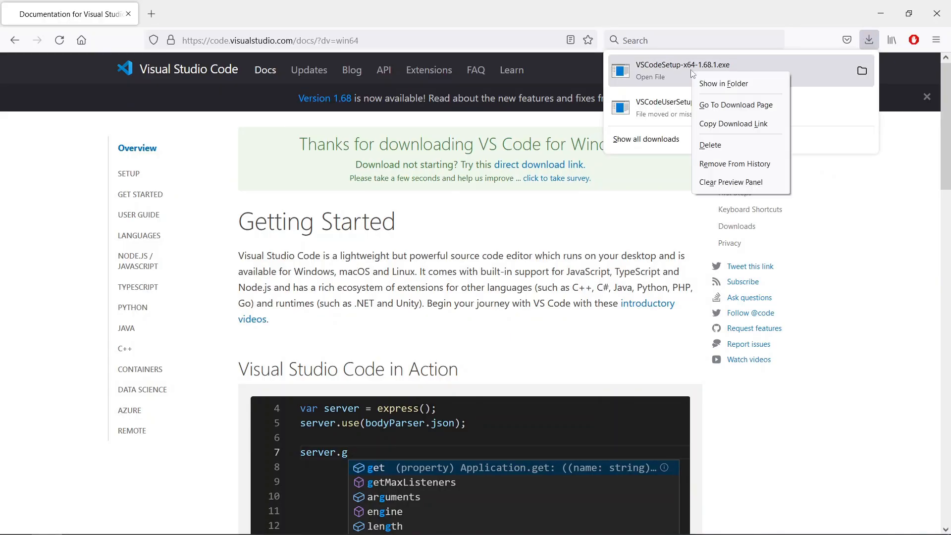
click(713, 83)
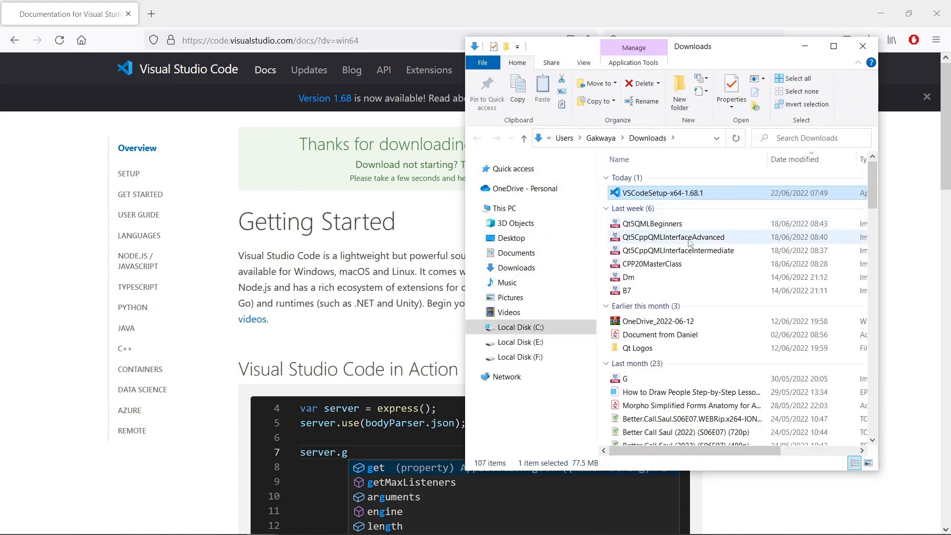
Step: Launch the VSCodeSetup-x64-1.68.1 installer and accept its license agreement
double_click(652, 194)
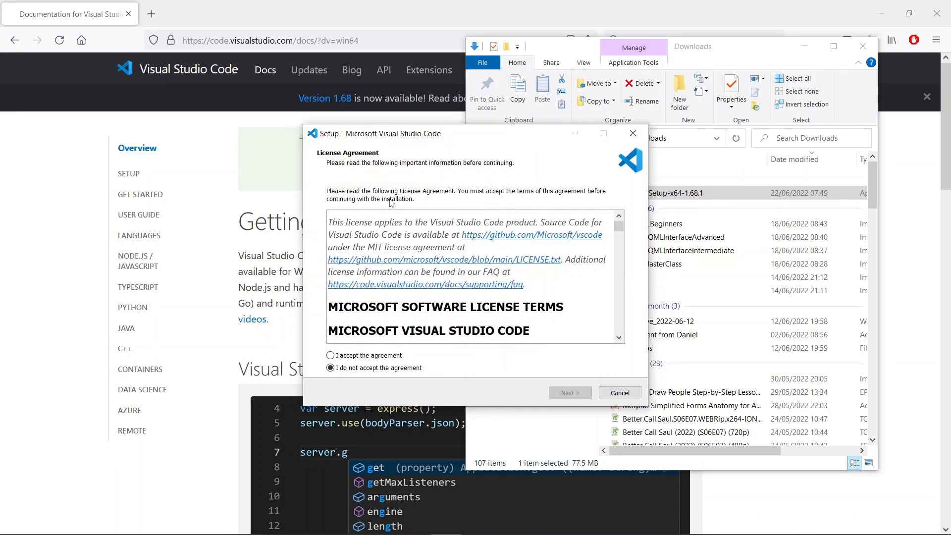
drag(473, 136, 484, 127)
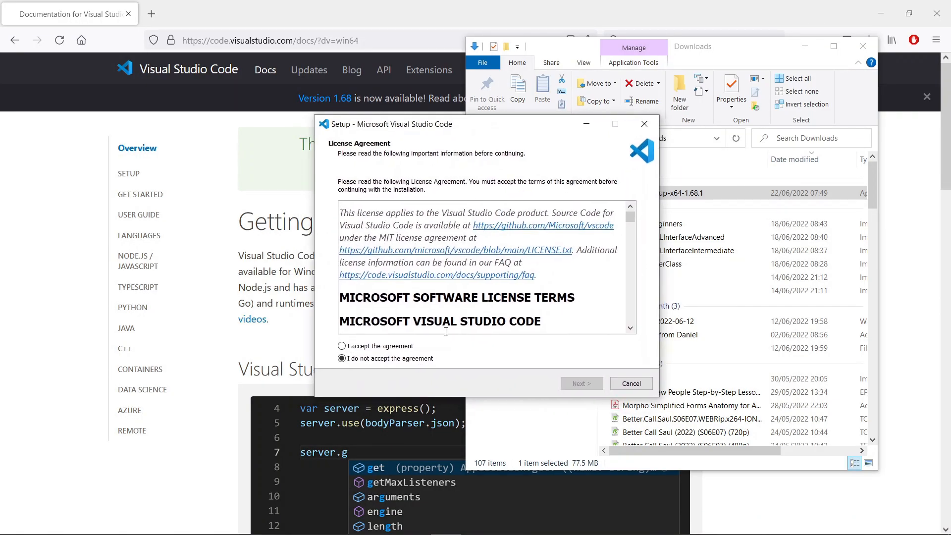
click(342, 346)
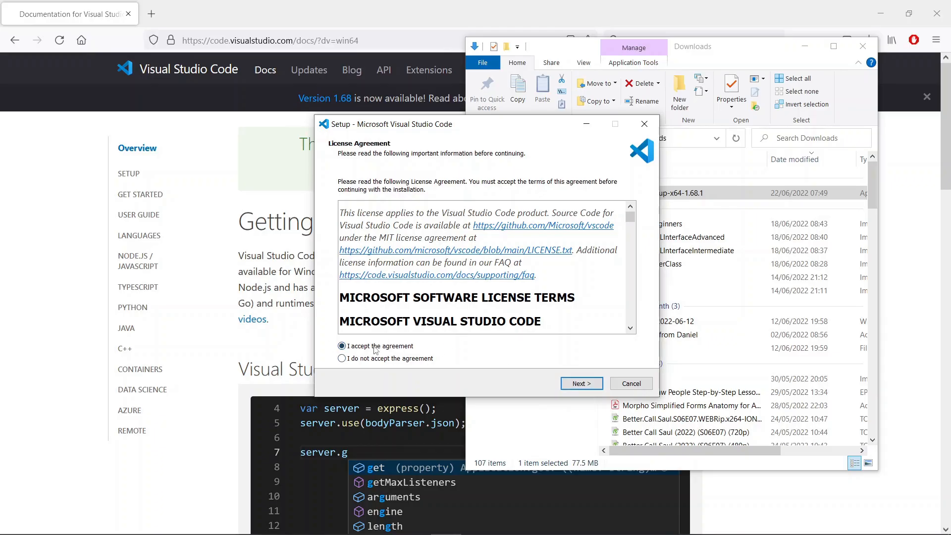
click(579, 385)
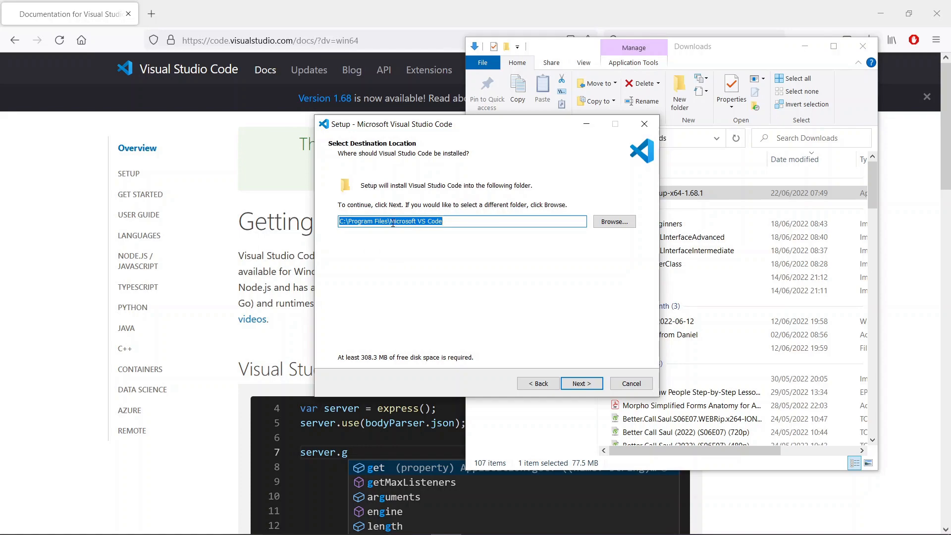
Step: Install Visual Studio Code in the default folders, adding a desktop icon and both "Open with Code" context menu actions
click(581, 383)
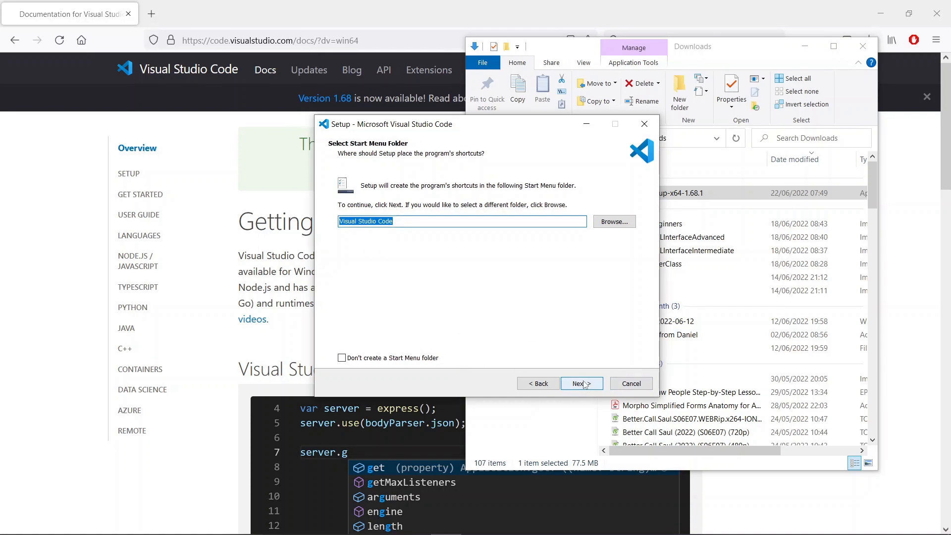
click(582, 383)
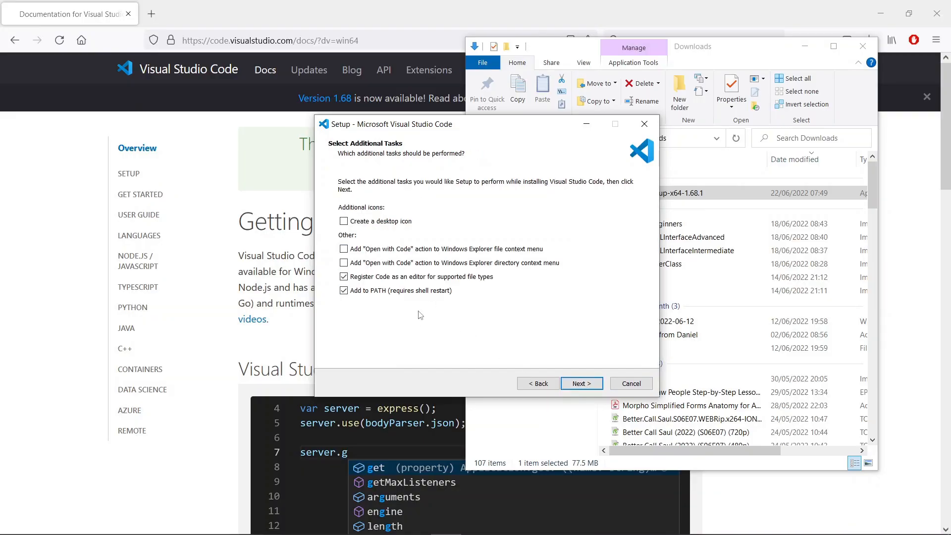
click(344, 250)
click(344, 263)
click(343, 222)
click(582, 386)
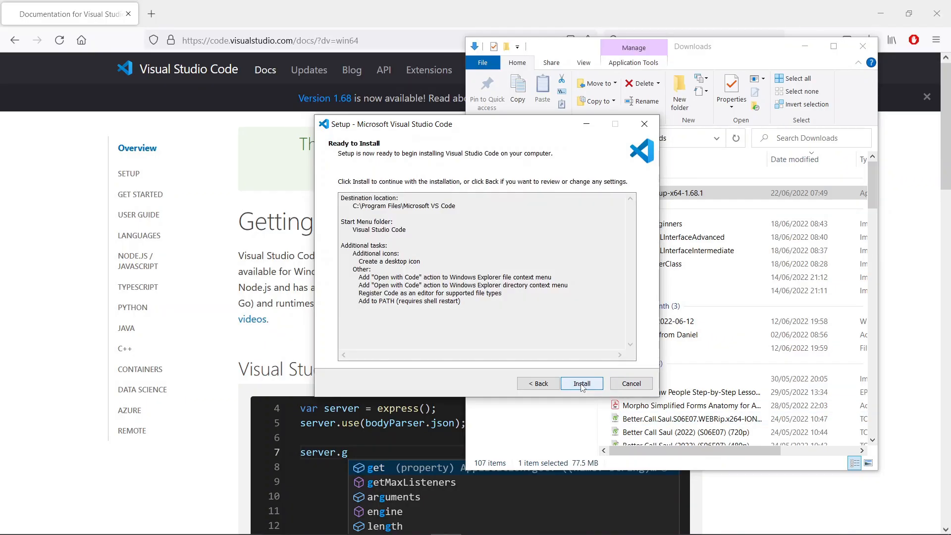
click(582, 384)
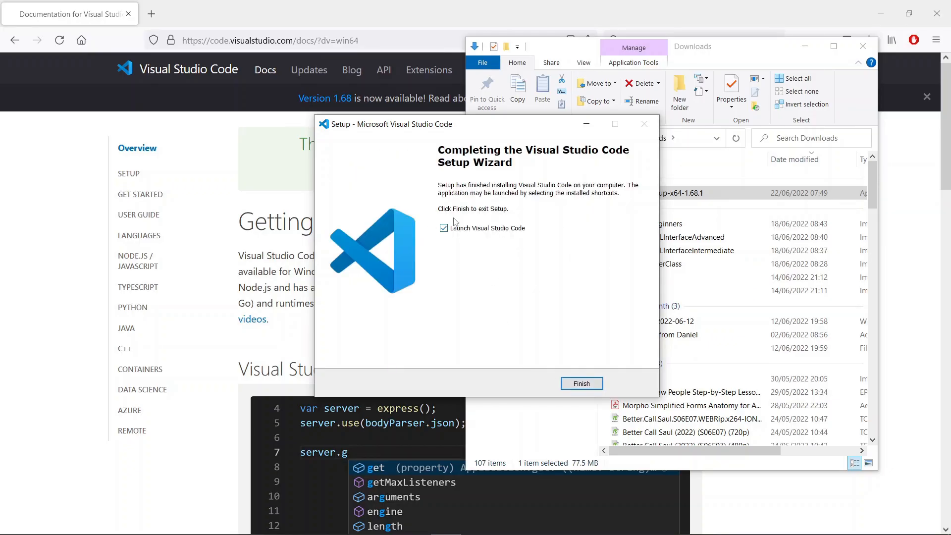
Step: Finish the setup wizard with the option to launch Visual Studio Code enabled
mouse_move(434, 524)
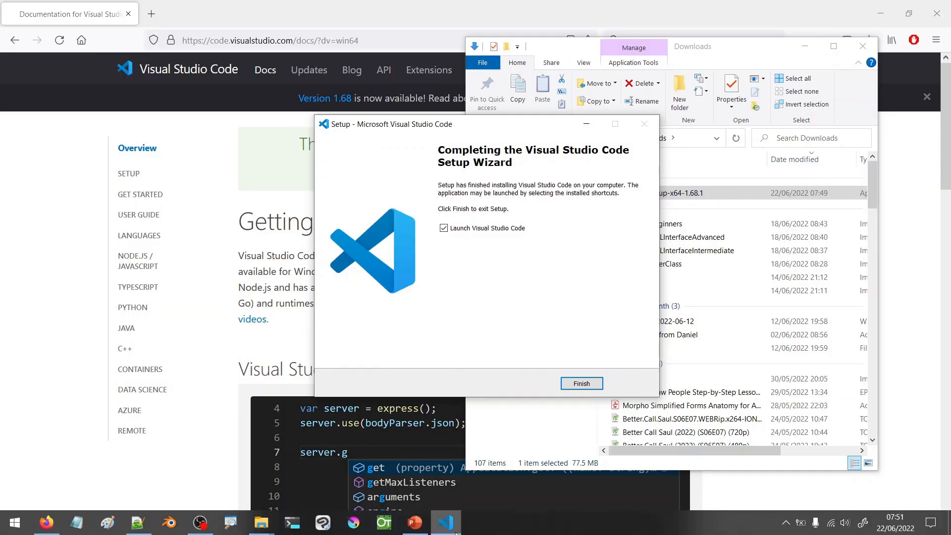
click(451, 528)
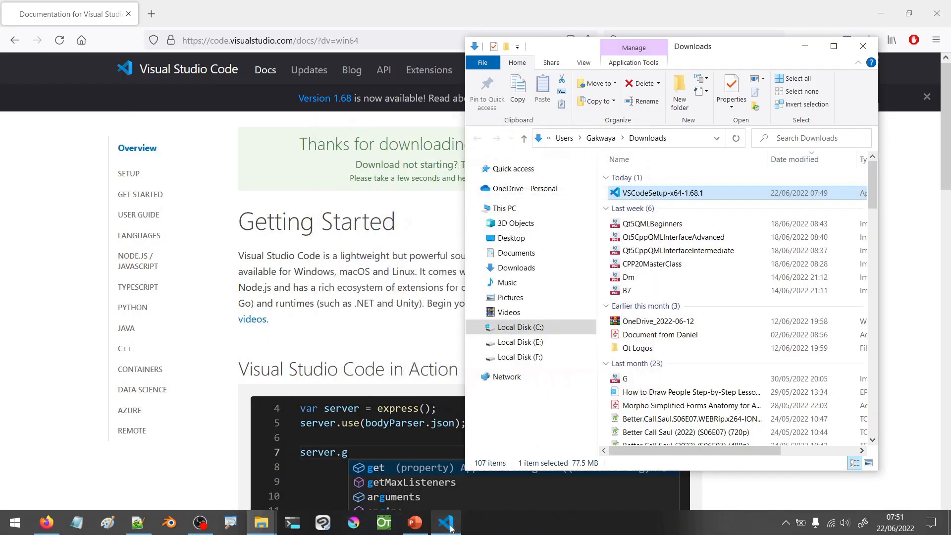
click(450, 528)
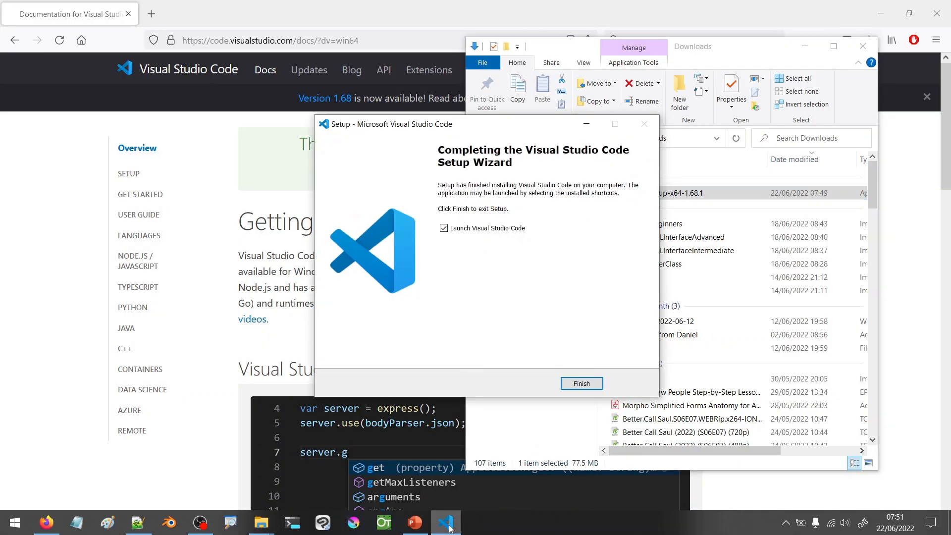
click(584, 387)
Step: Narrow the Explorer sidebar and briefly expand the CppTemplateProject folder
drag(248, 323, 137, 323)
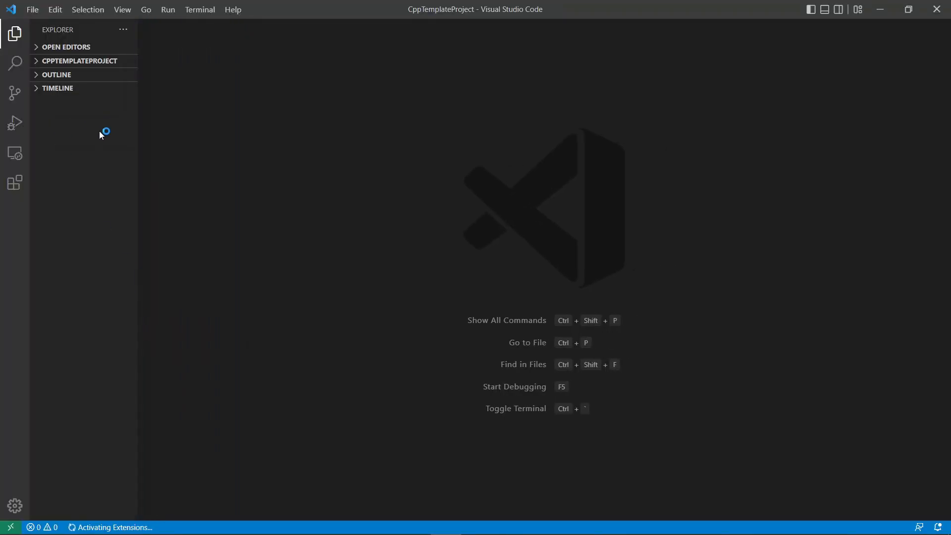
click(39, 61)
click(38, 63)
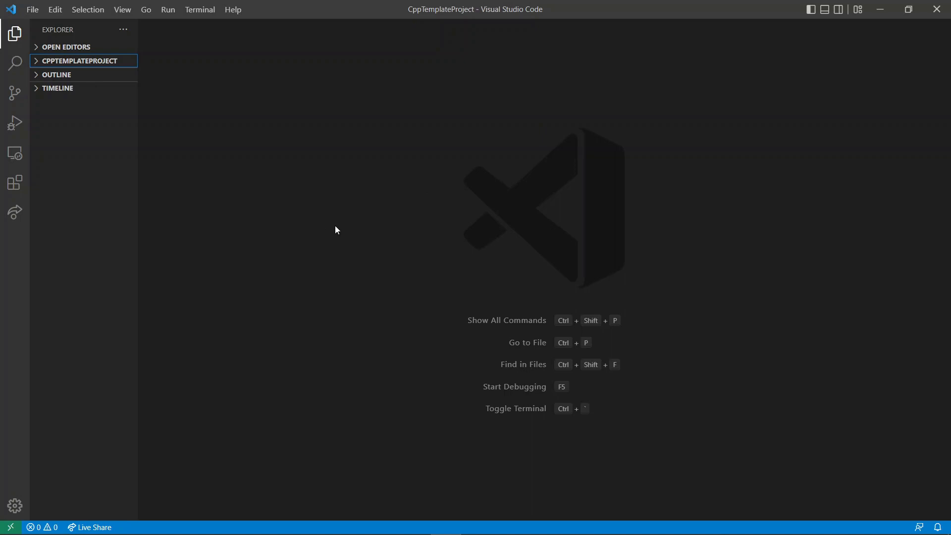
Step: Open the Get Started page to review its start options and walkthroughs, and close it
click(236, 11)
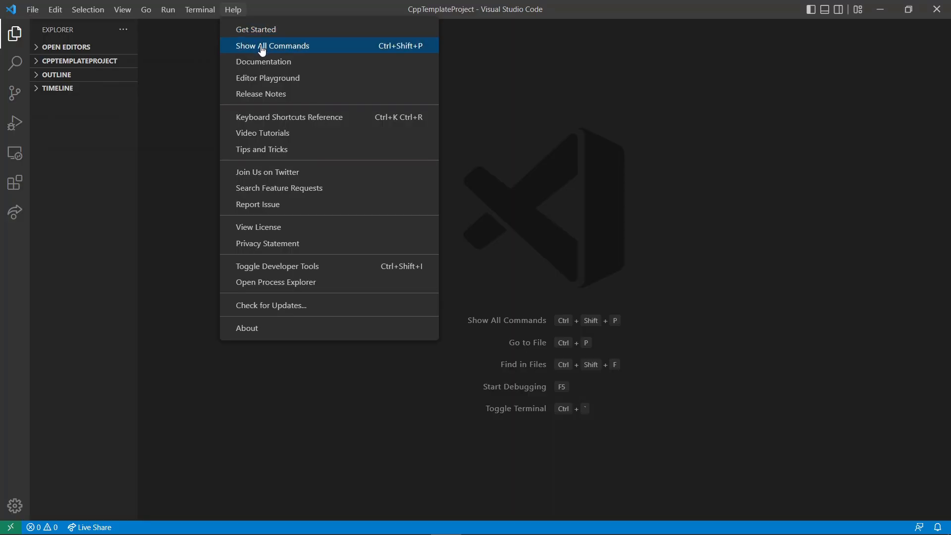
click(253, 29)
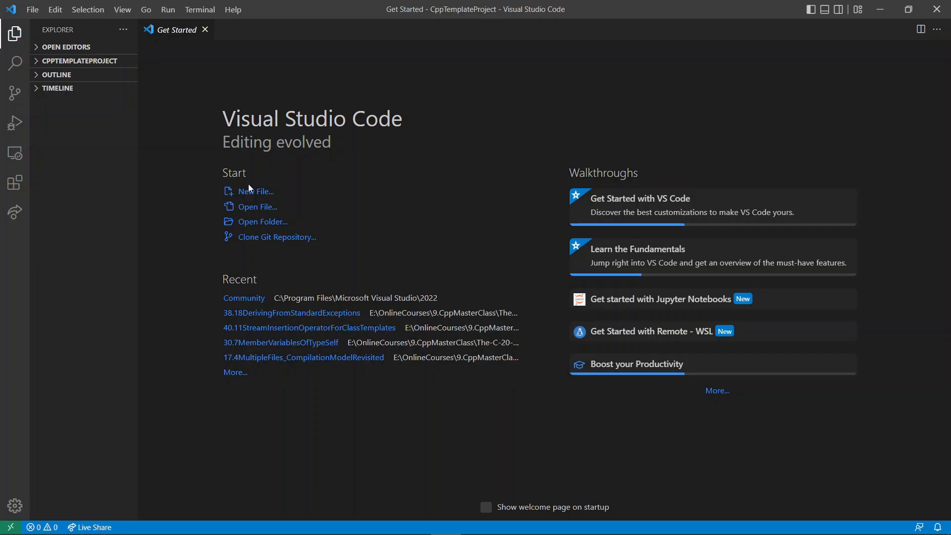
click(205, 30)
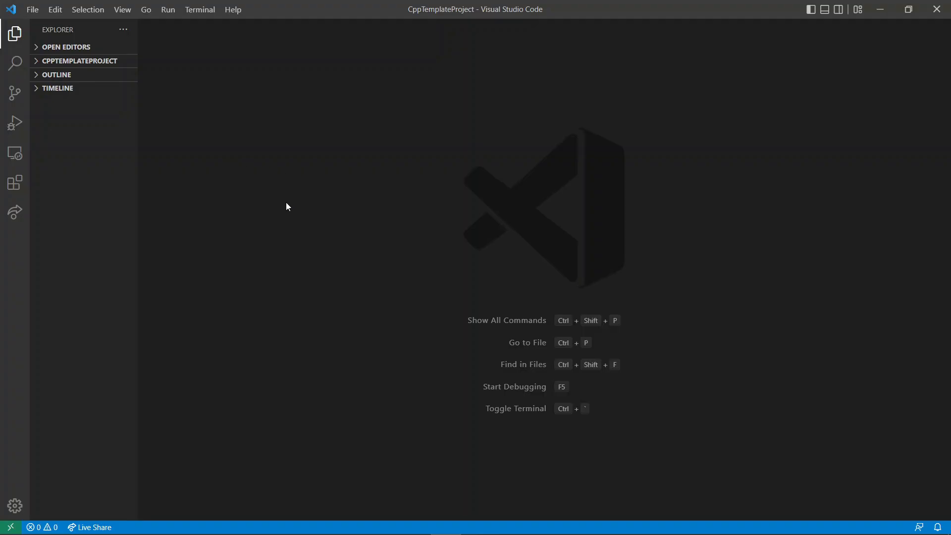
Step: Show the extensions in a wider sidebar and search the Marketplace for C/C++
click(12, 187)
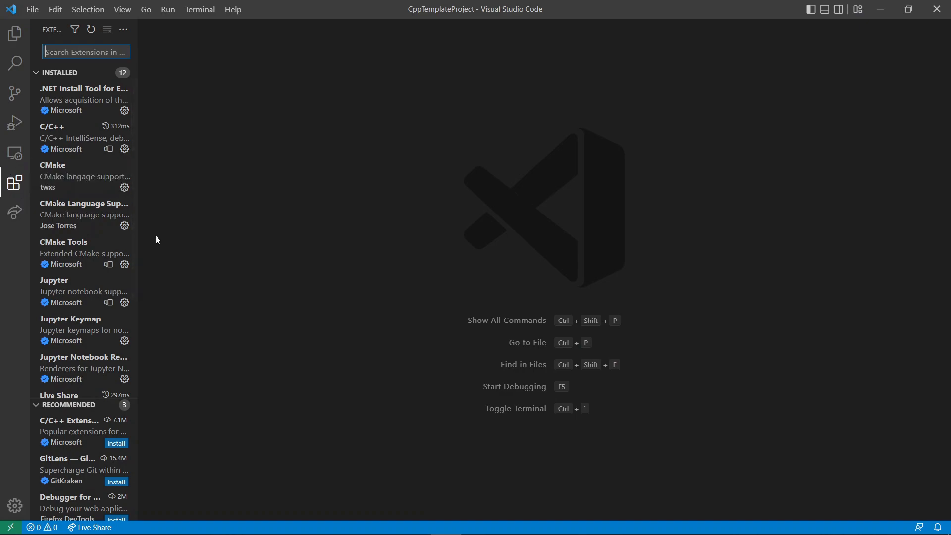
drag(140, 238, 208, 235)
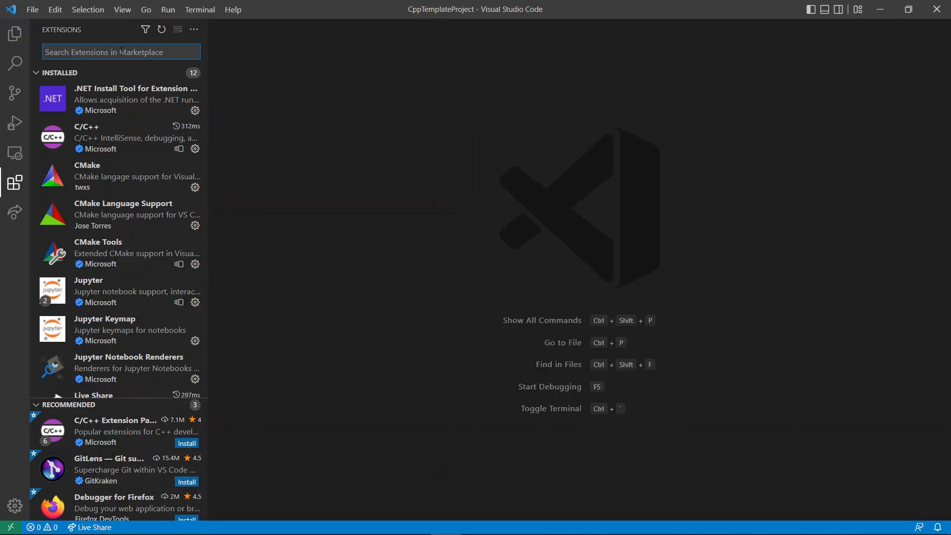
text(C)
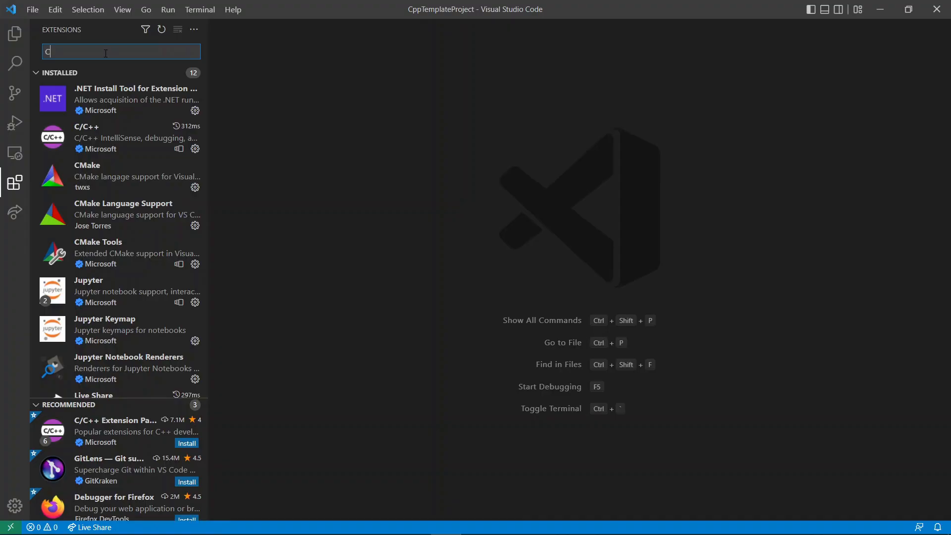
text(/C)
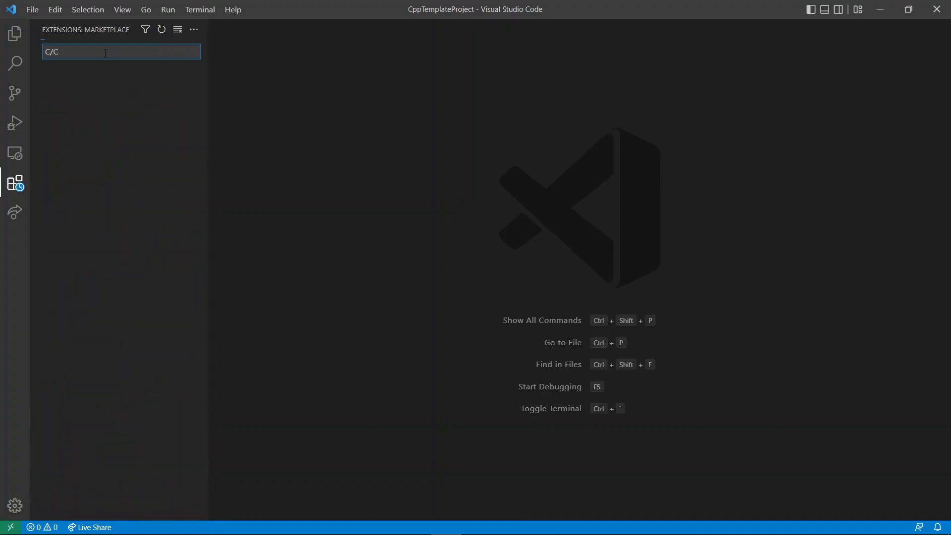
text(++)
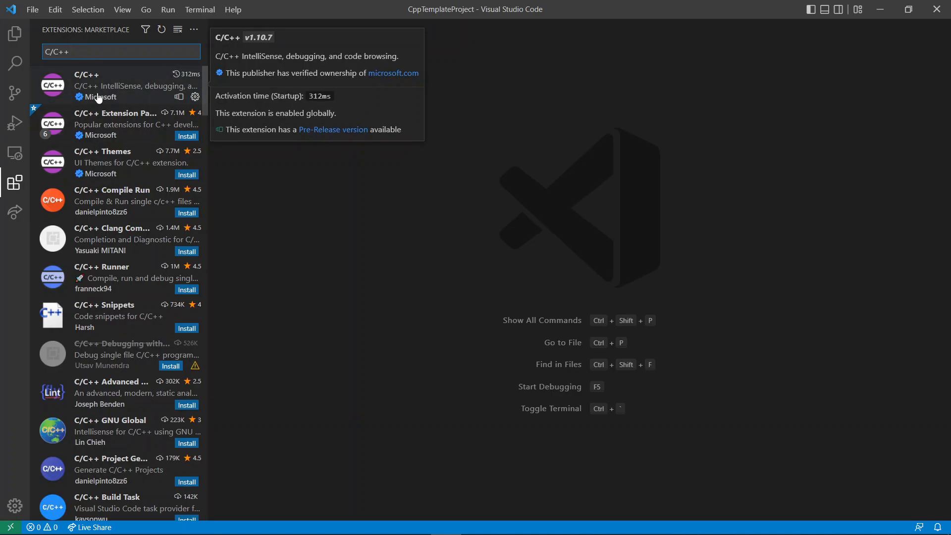
Step: View the details page of Microsoft's C/C++ extension, close it and return to the project's file explorer
click(119, 94)
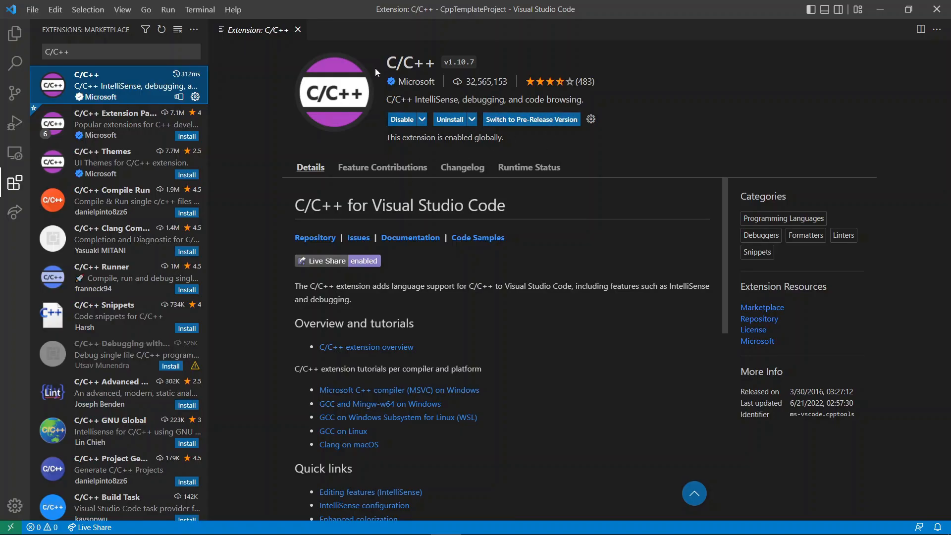
click(298, 33)
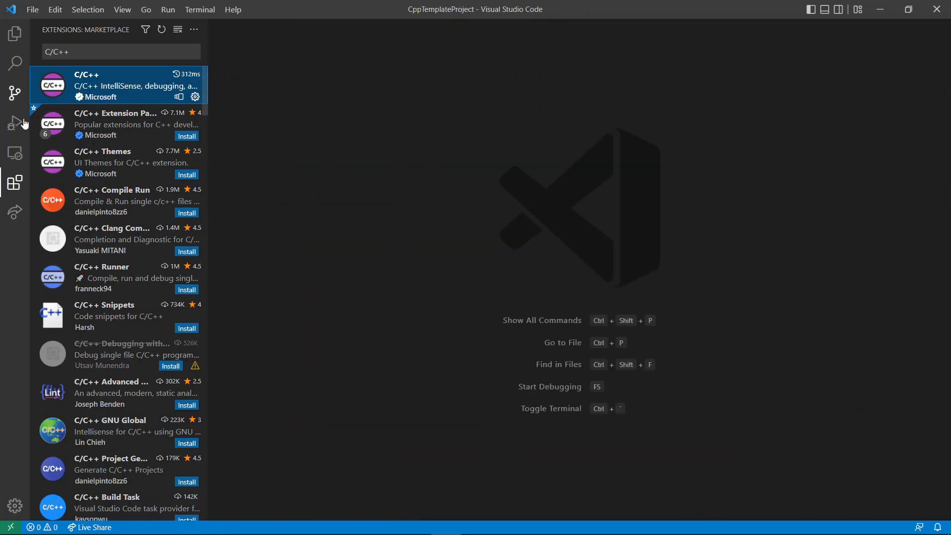
click(15, 34)
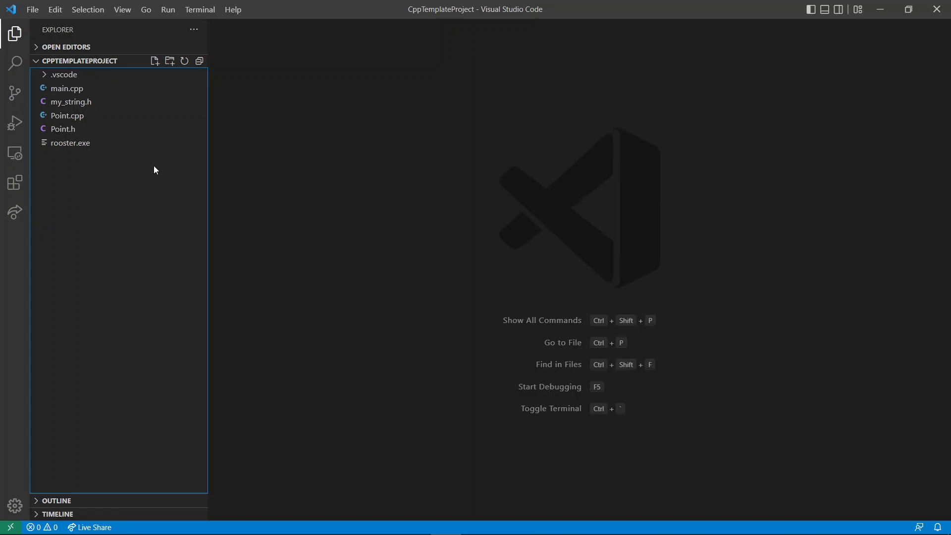